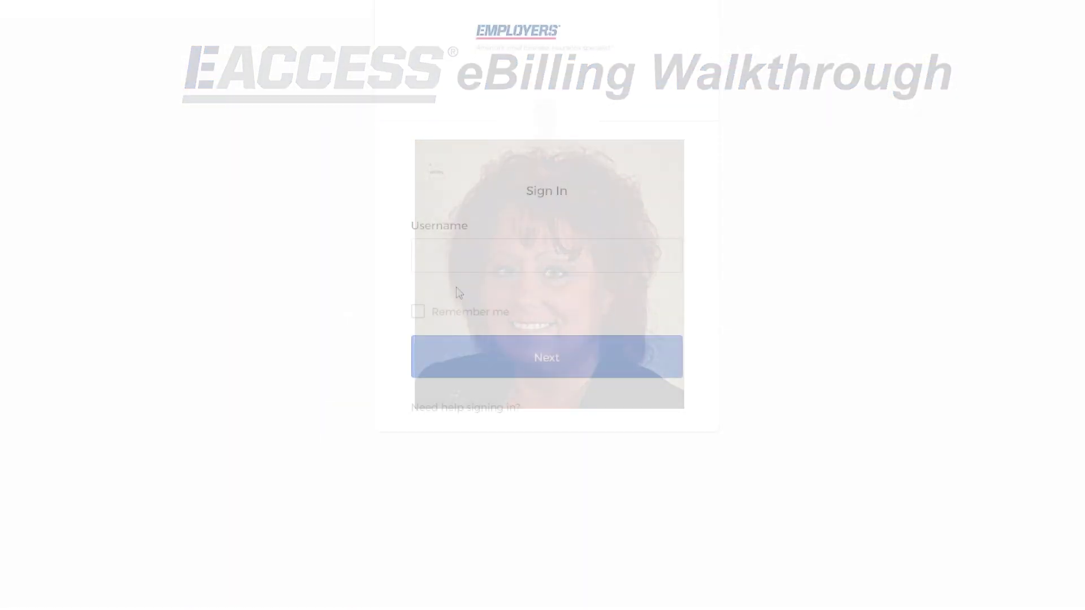
# Sign in with the account username to reach the Policy Dashboard showing $6,363.70 due.
pyautogui.write('user@email.com')
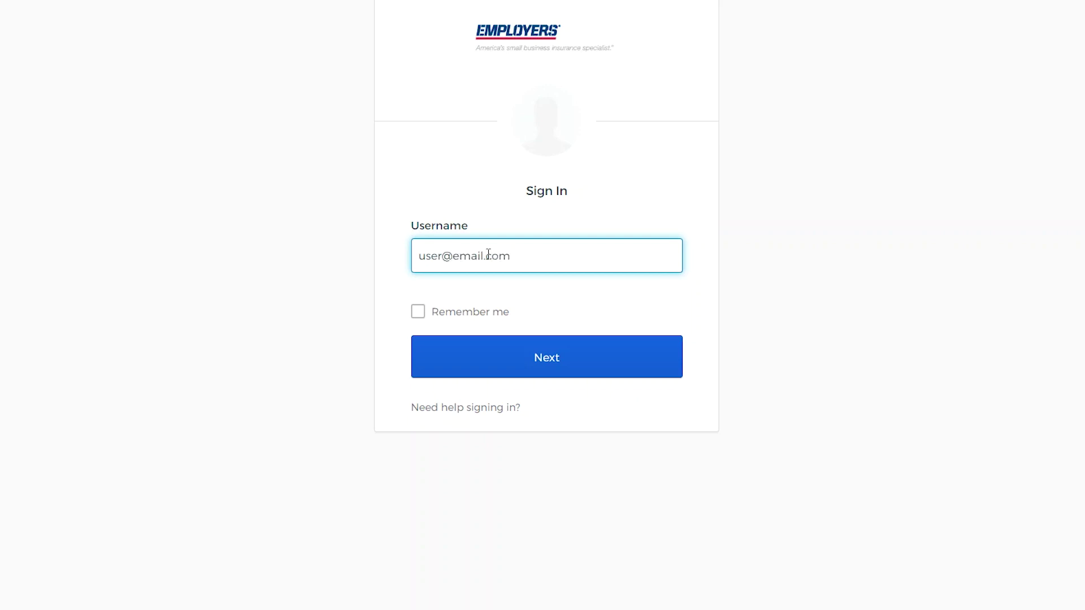
pyautogui.click(533, 353)
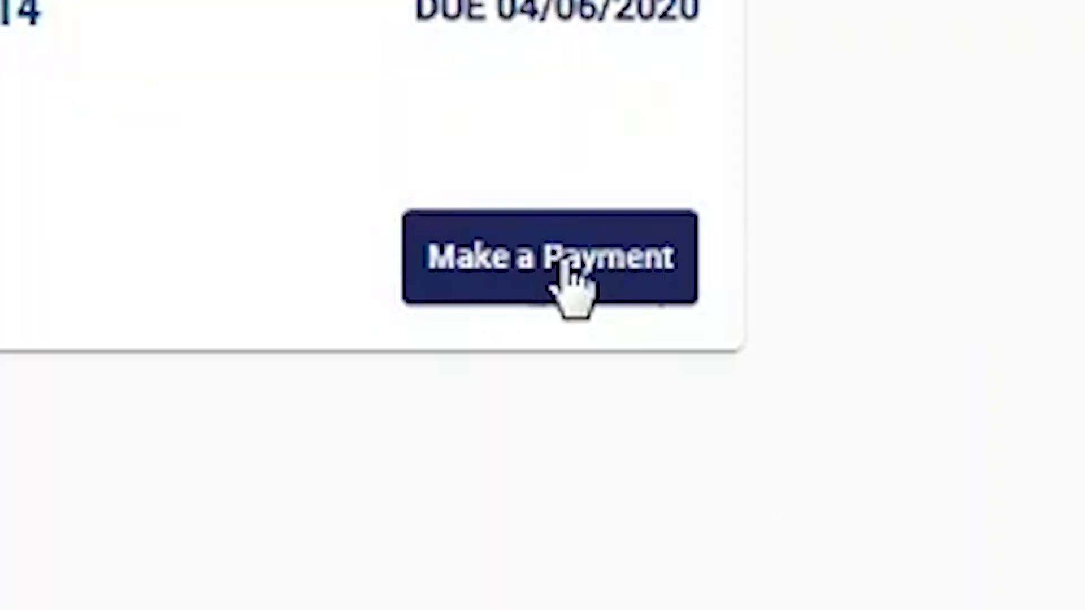
# Start a payment on CXEB POLICY 214 using Other Amount set to $50.
pyautogui.click(569, 265)
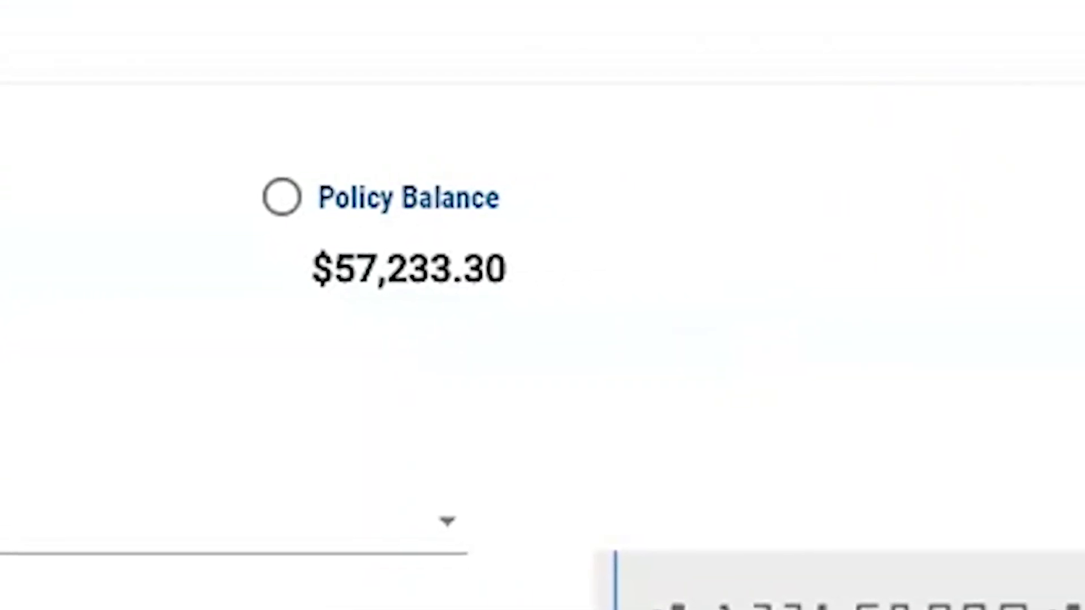
pyautogui.click(480, 212)
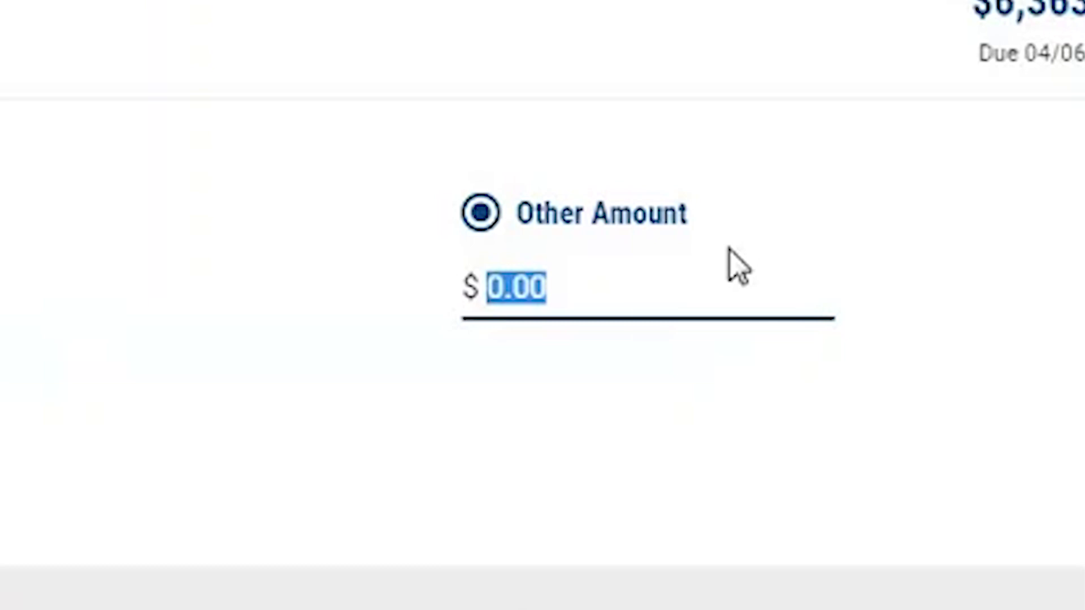
pyautogui.write('50')
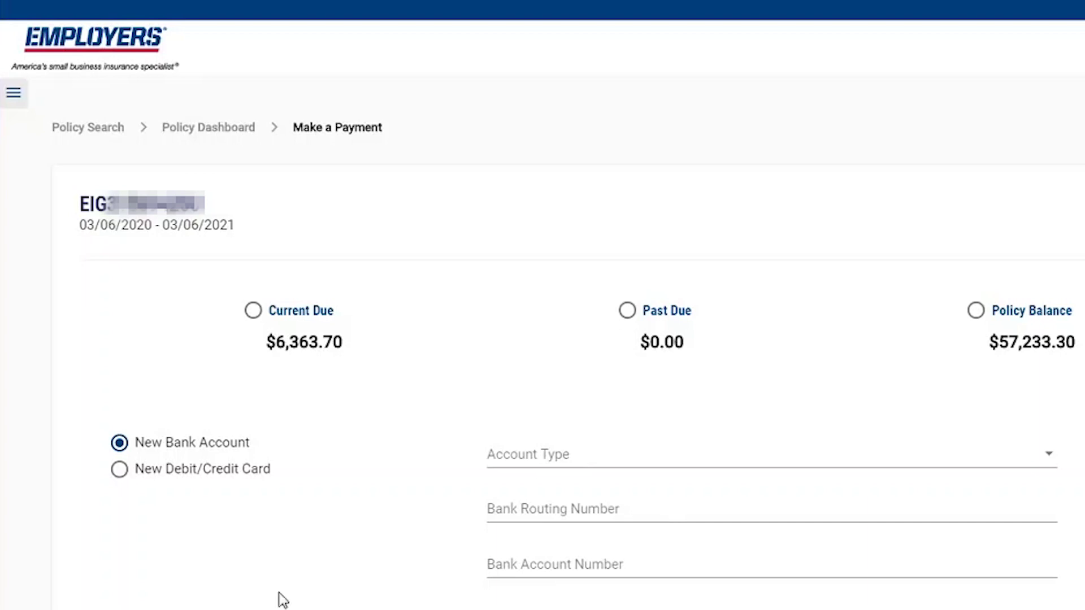
# Enter a Checking account's bank routing number, account number and its confirmation.
pyautogui.click(547, 461)
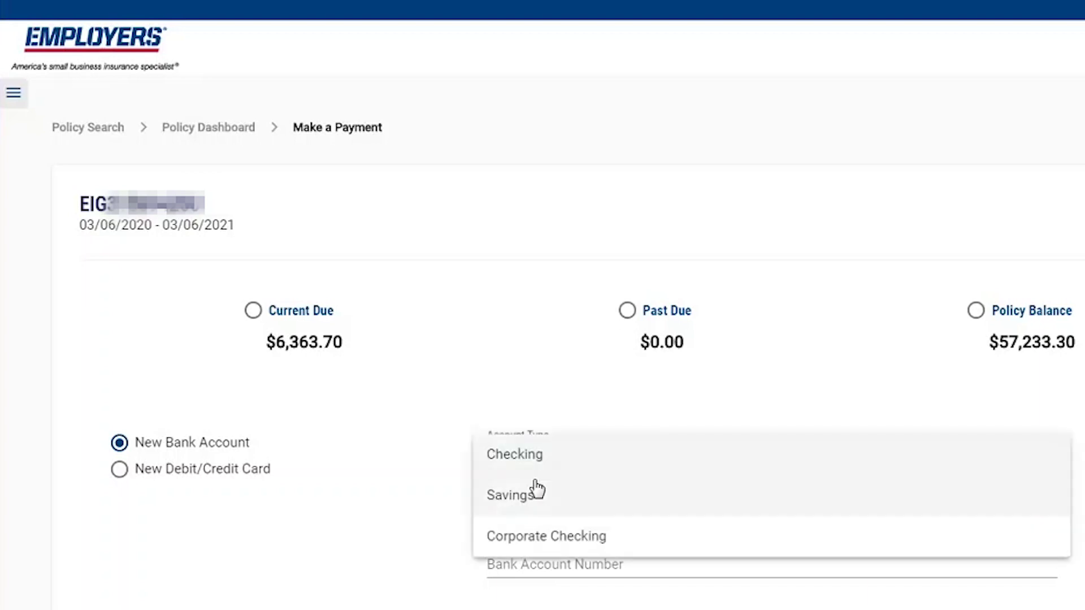
pyautogui.click(542, 465)
pyautogui.scroll(-2, 902, 472)
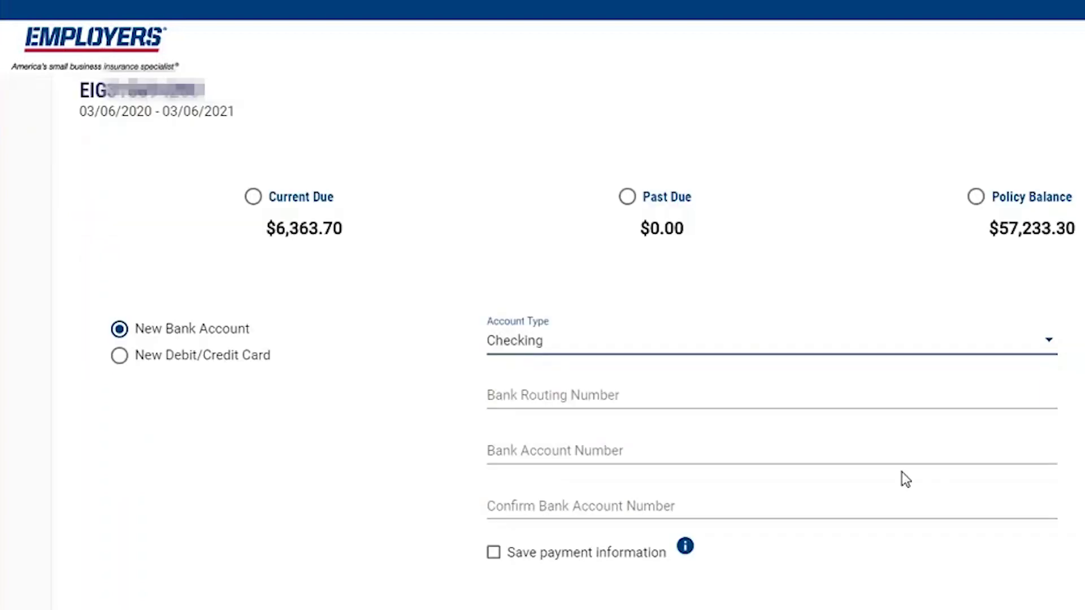
pyautogui.click(589, 391)
pyautogui.write('000000000')
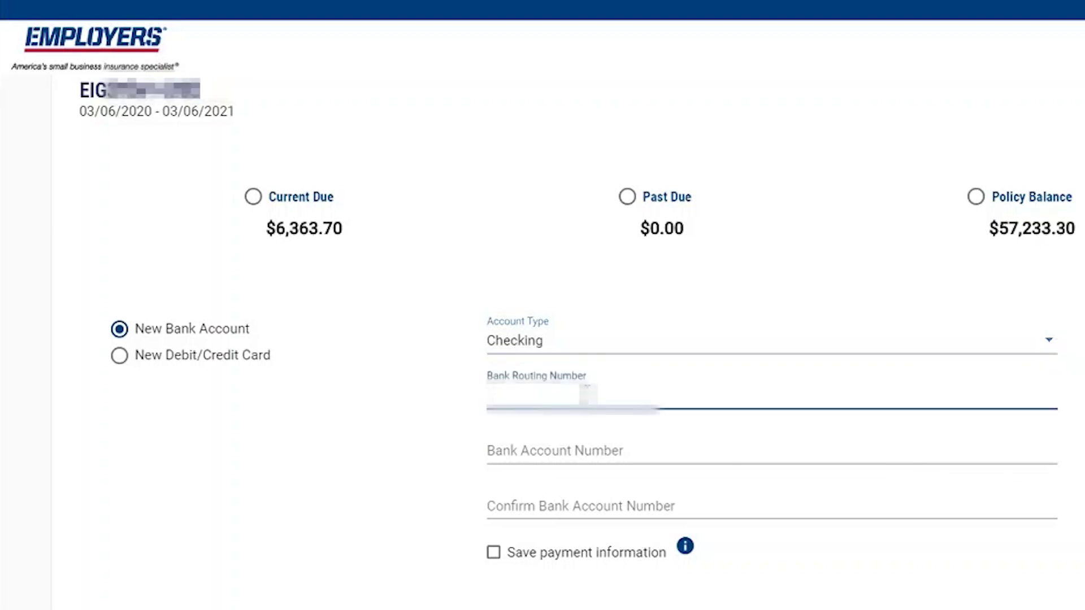
pyautogui.click(599, 449)
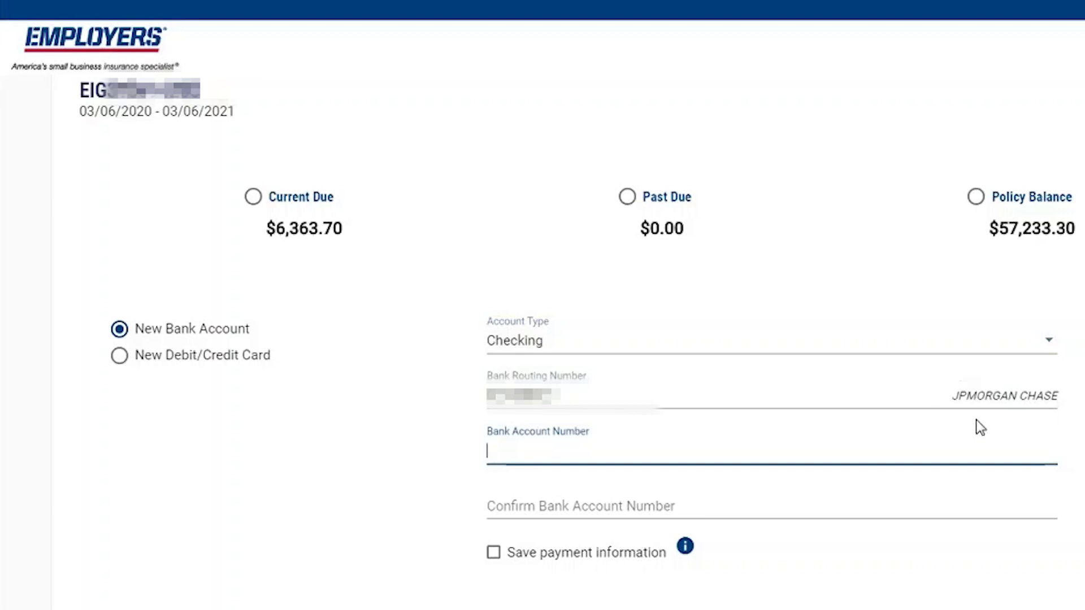
pyautogui.write('1234')
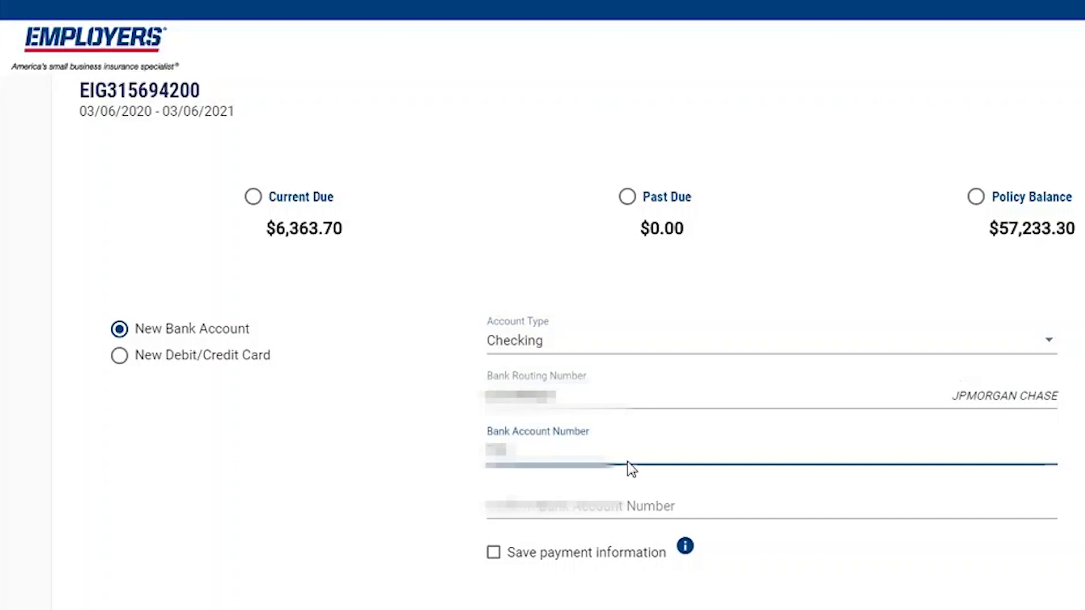
pyautogui.press('Tab')
pyautogui.write('1')
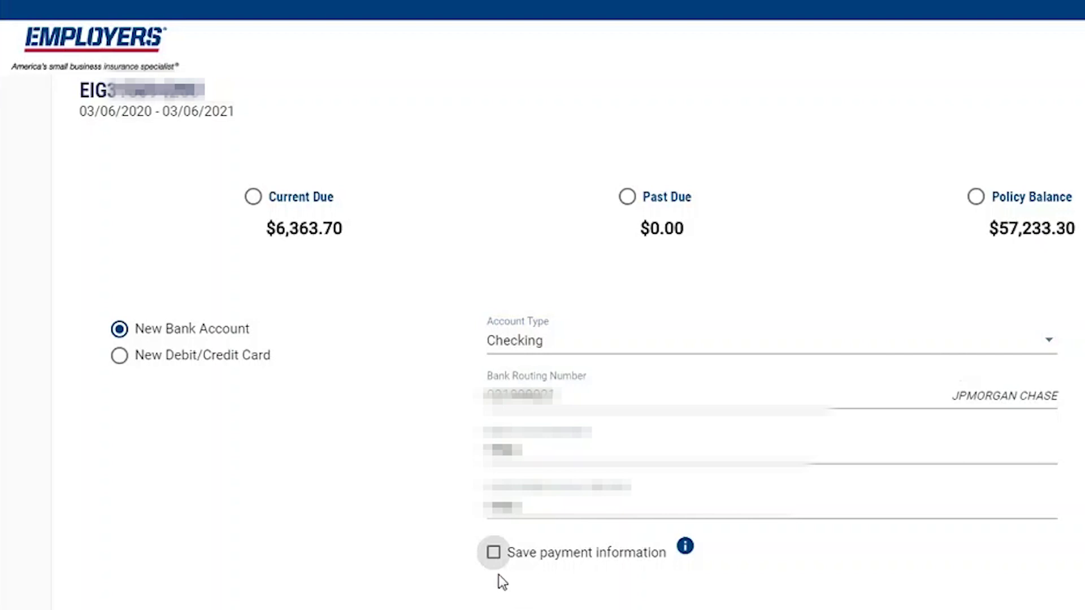
# Save the payment information as a profile nicknamed 'Test'.
pyautogui.click(493, 553)
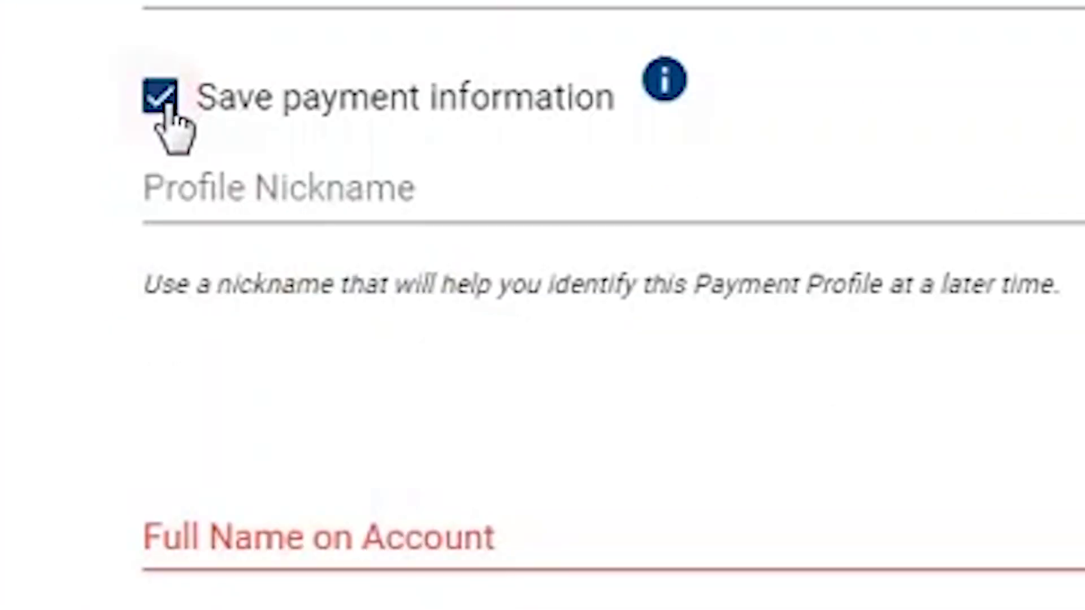
pyautogui.moveTo(663, 116)
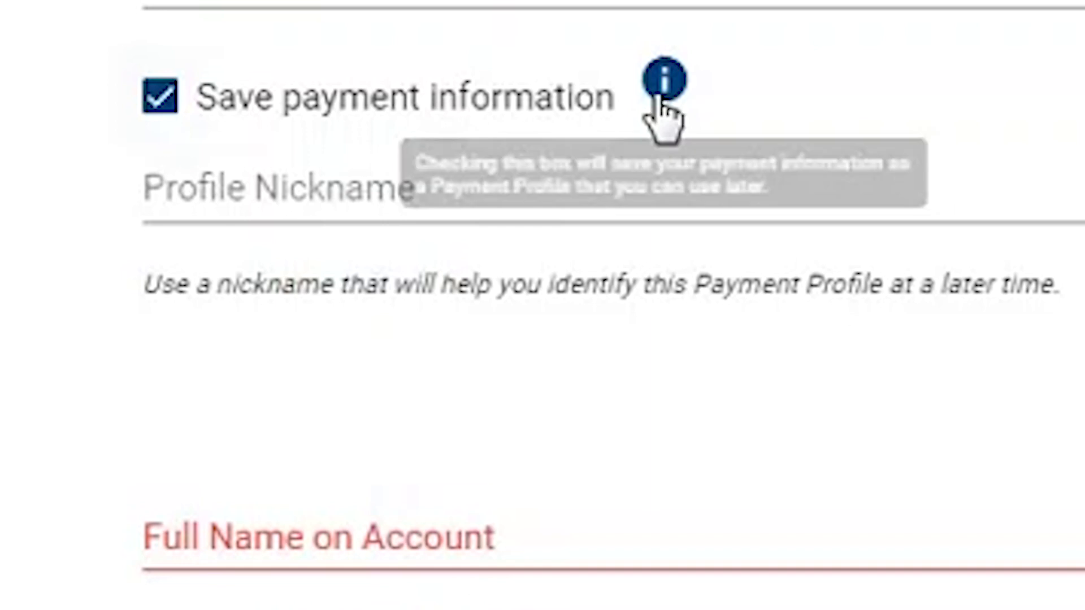
pyautogui.click(196, 194)
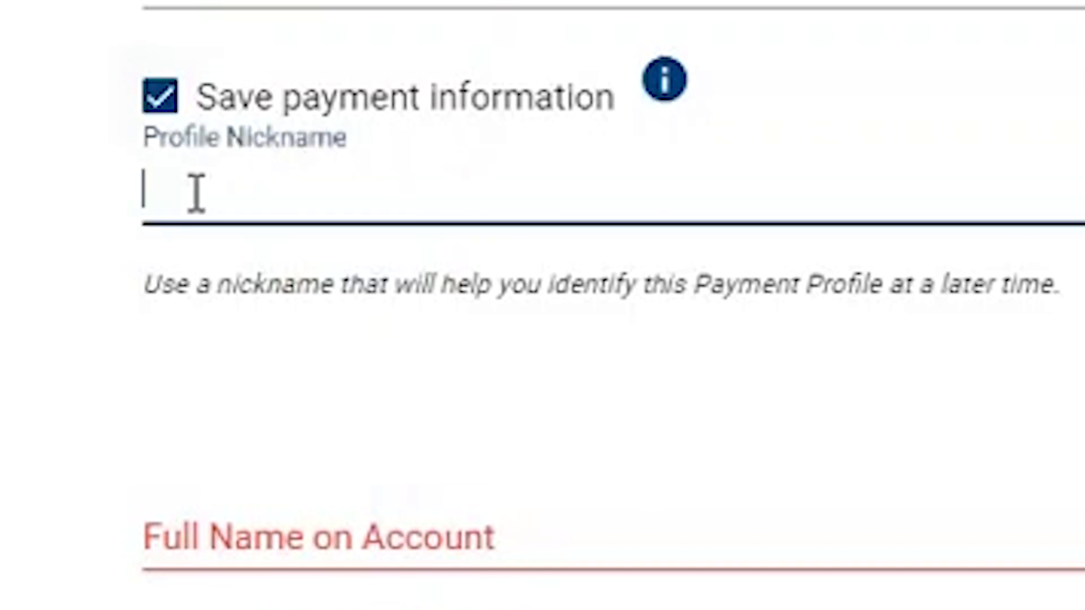
pyautogui.write('Test')
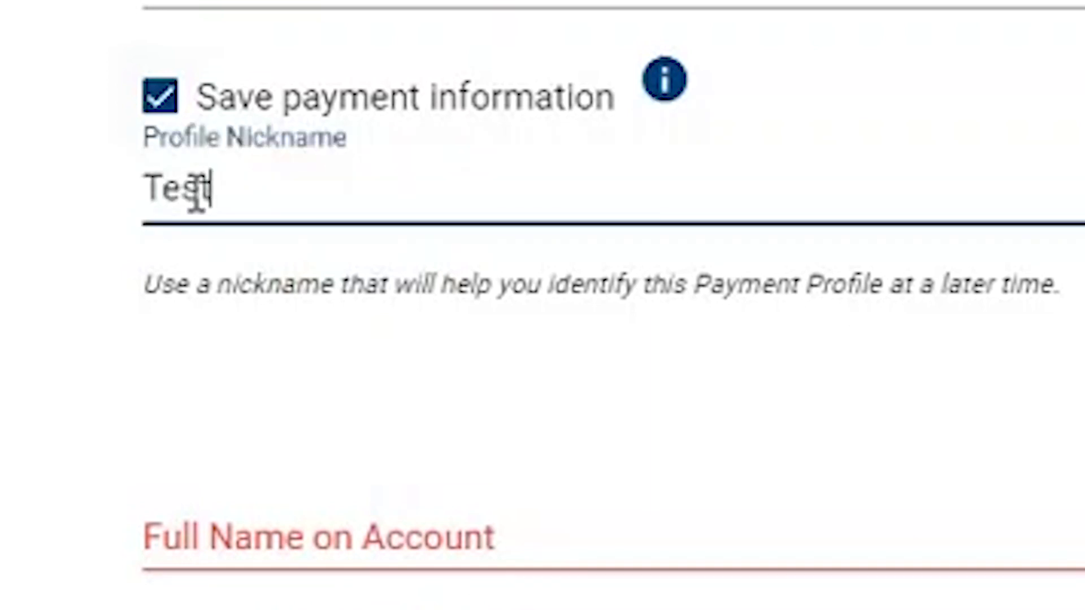
pyautogui.press('Tab')
pyautogui.press('Tab')
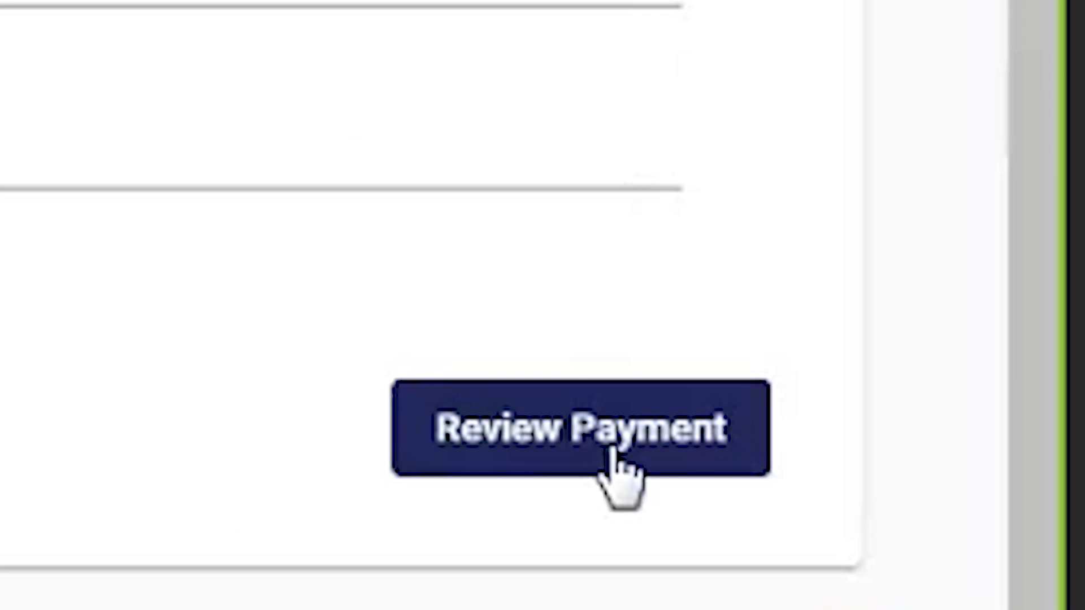
# Review the $50 checking-account payment and submit it.
pyautogui.click(548, 410)
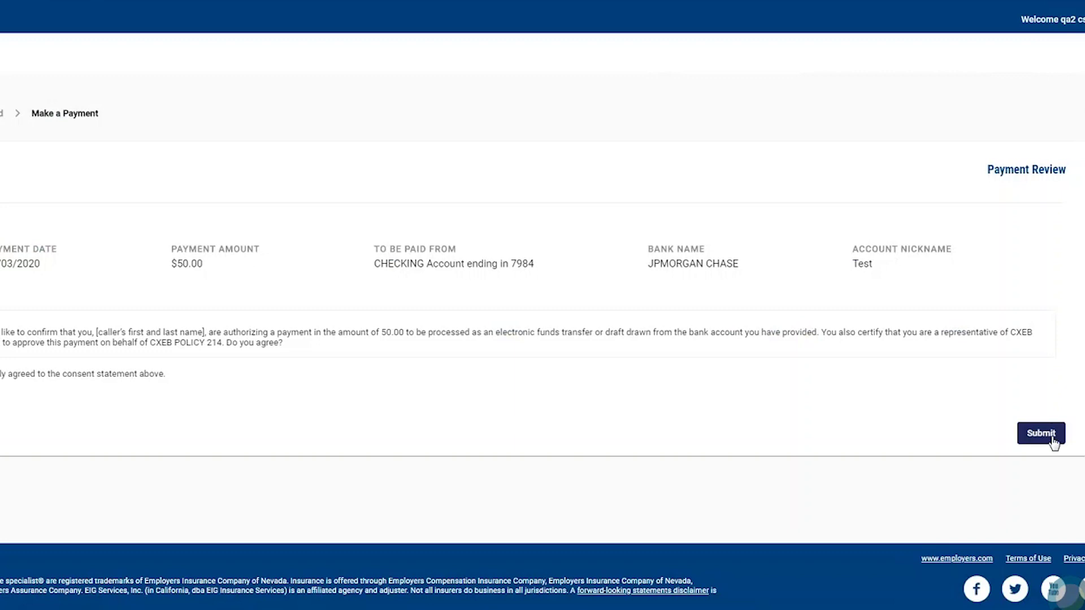
pyautogui.click(1041, 434)
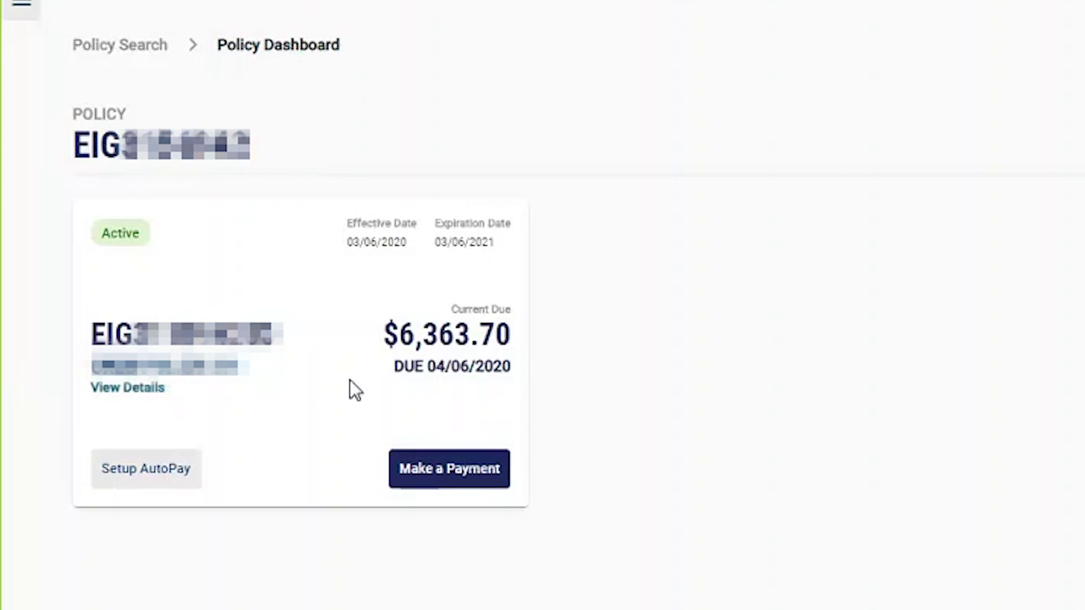
# Set up AutoPay on the policy with the saved Test checking profile and submit it.
pyautogui.click(122, 390)
pyautogui.scroll(-15, 455, 322)
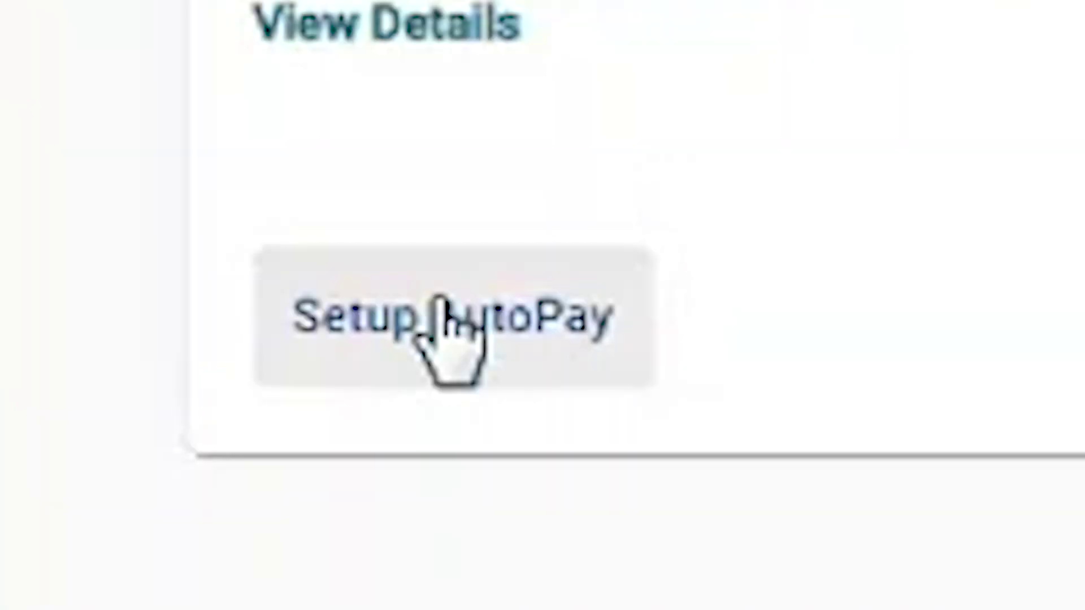
pyautogui.click(439, 298)
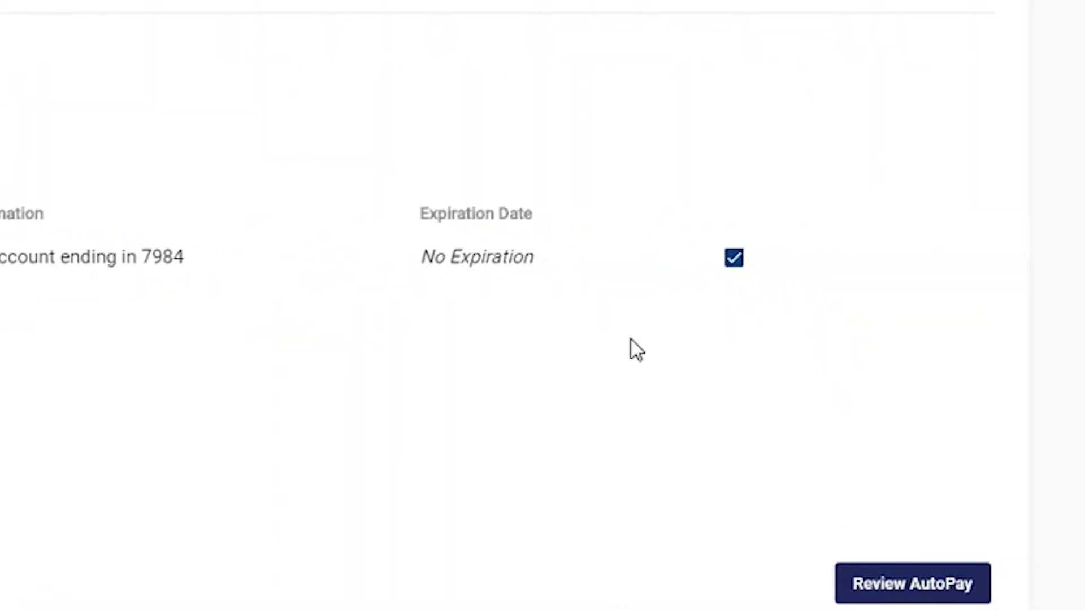
pyautogui.click(914, 582)
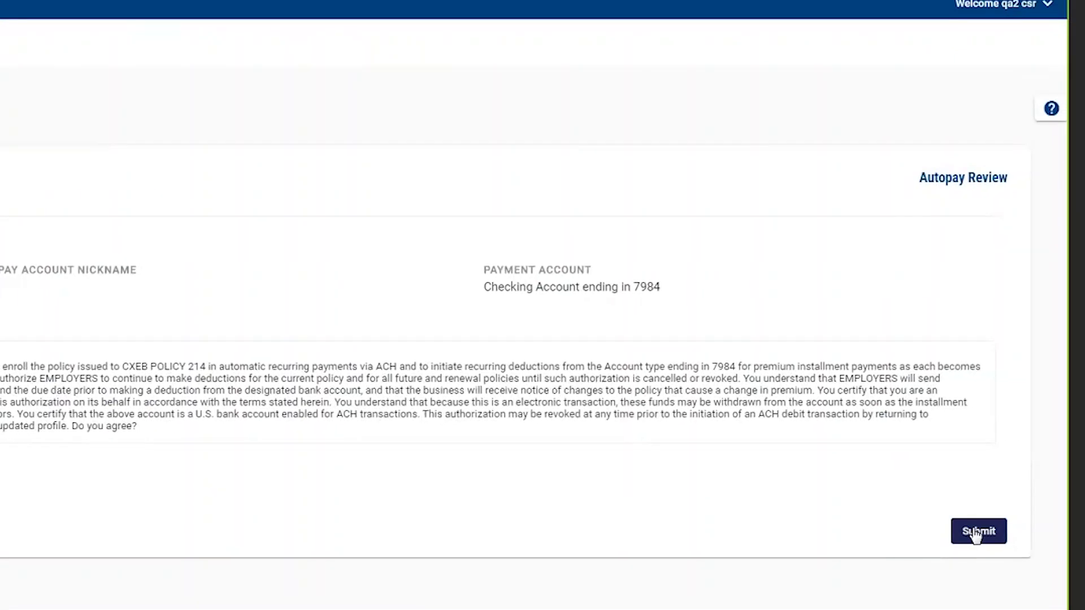
pyautogui.click(986, 534)
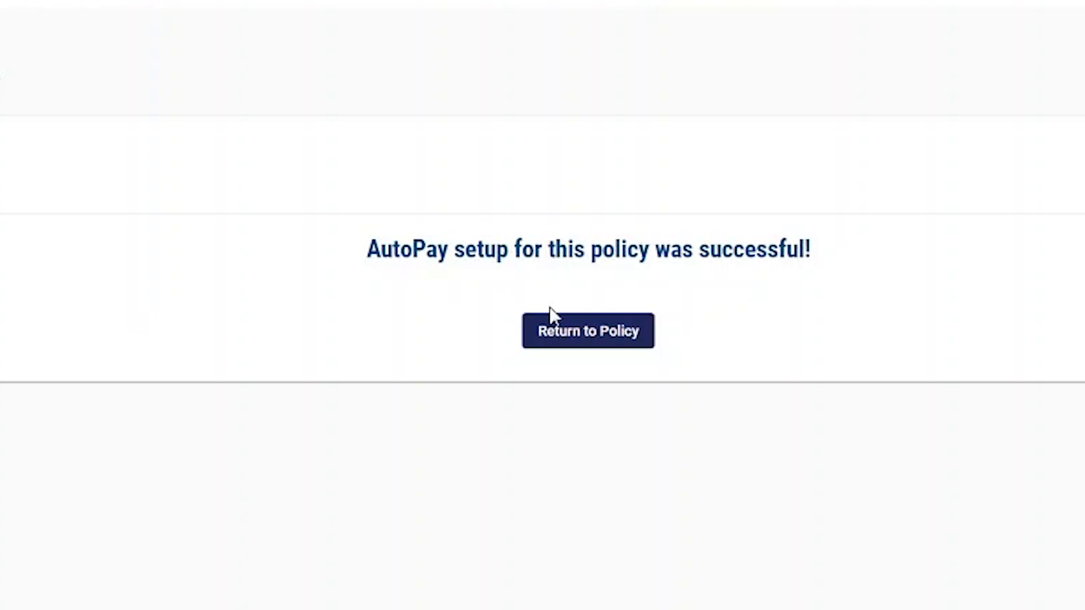
# Disable AutoPay from the policy's Manage AutoPay page and confirm the change.
pyautogui.click(582, 341)
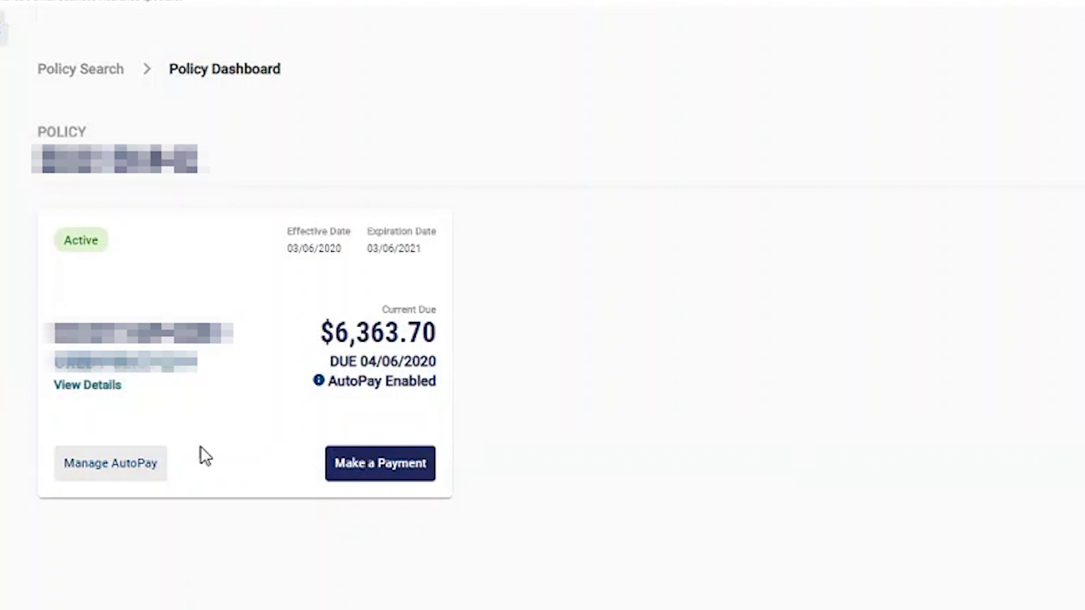
pyautogui.click(107, 472)
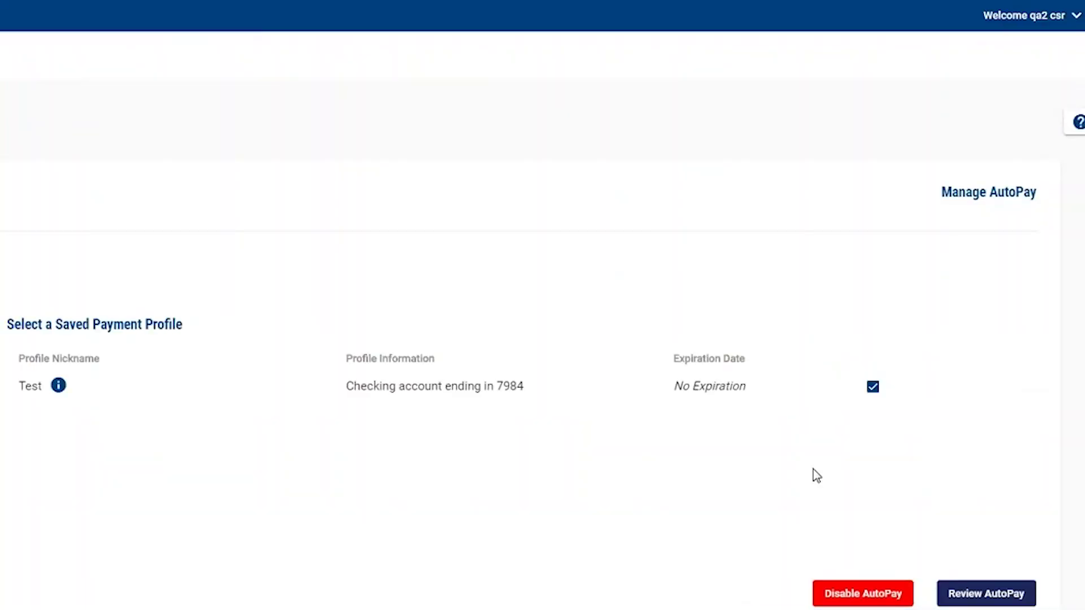
pyautogui.click(885, 594)
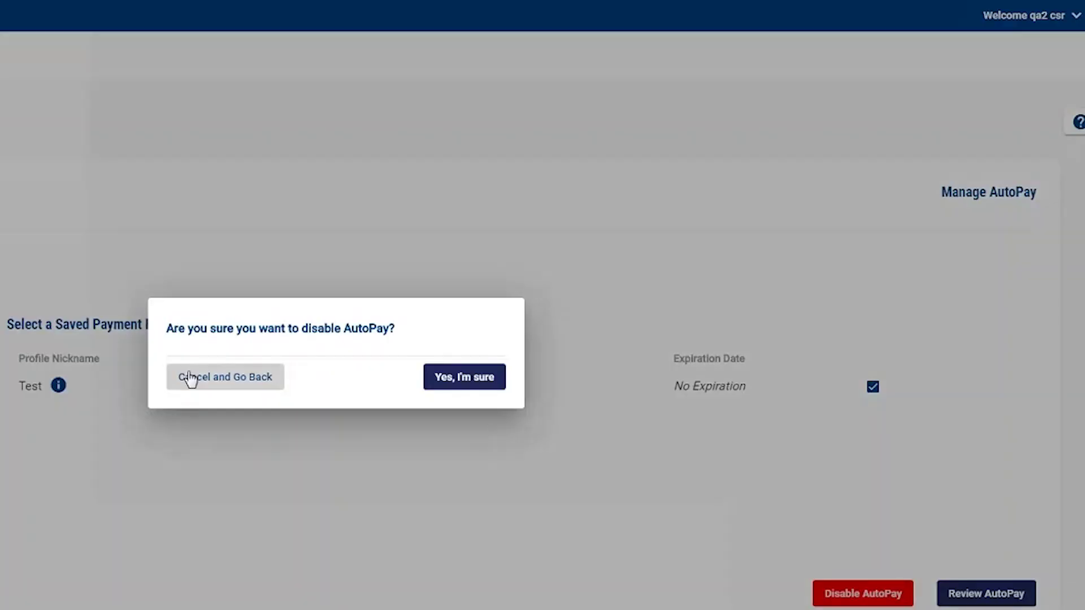
pyautogui.click(469, 377)
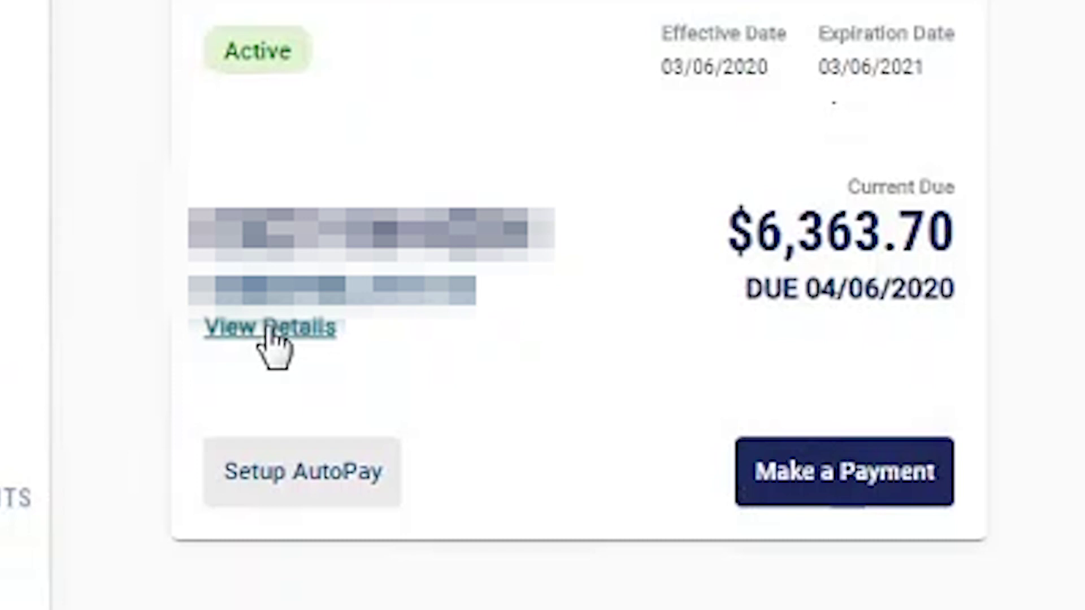
# Show the Policy Details page without the sidebar, reviewing the $8,534.70 total paid.
pyautogui.click(268, 331)
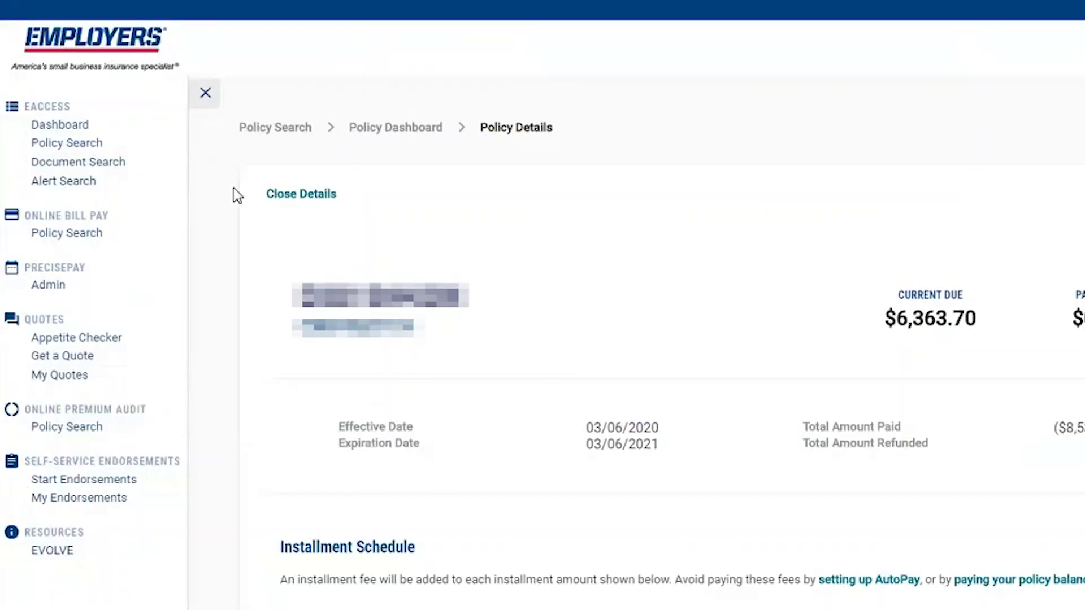
pyautogui.click(207, 96)
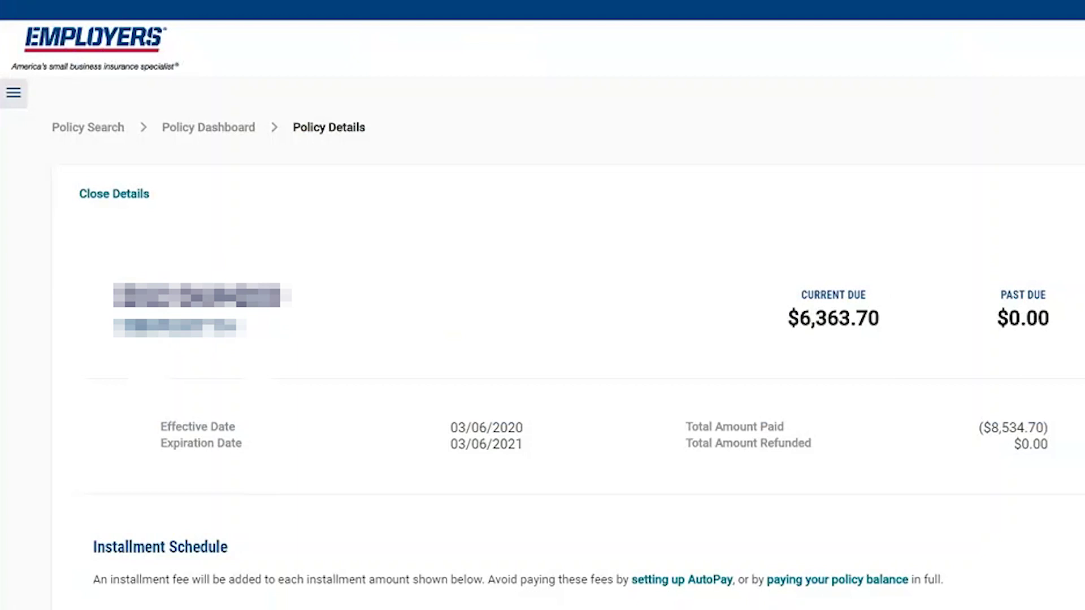
pyautogui.scroll(-2, 542, 339)
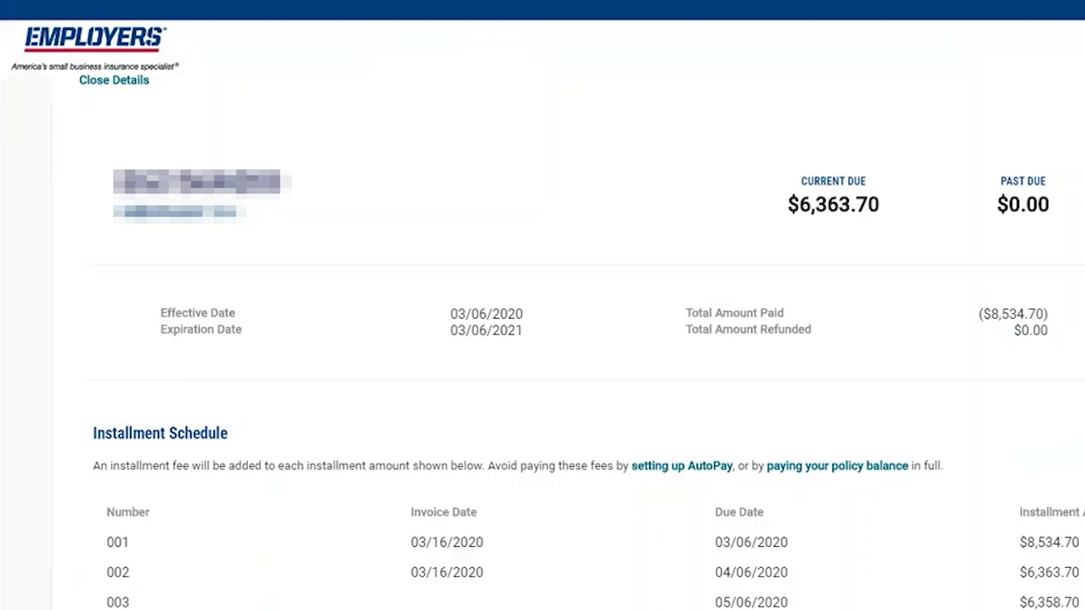
pyautogui.scroll(2, 542, 339)
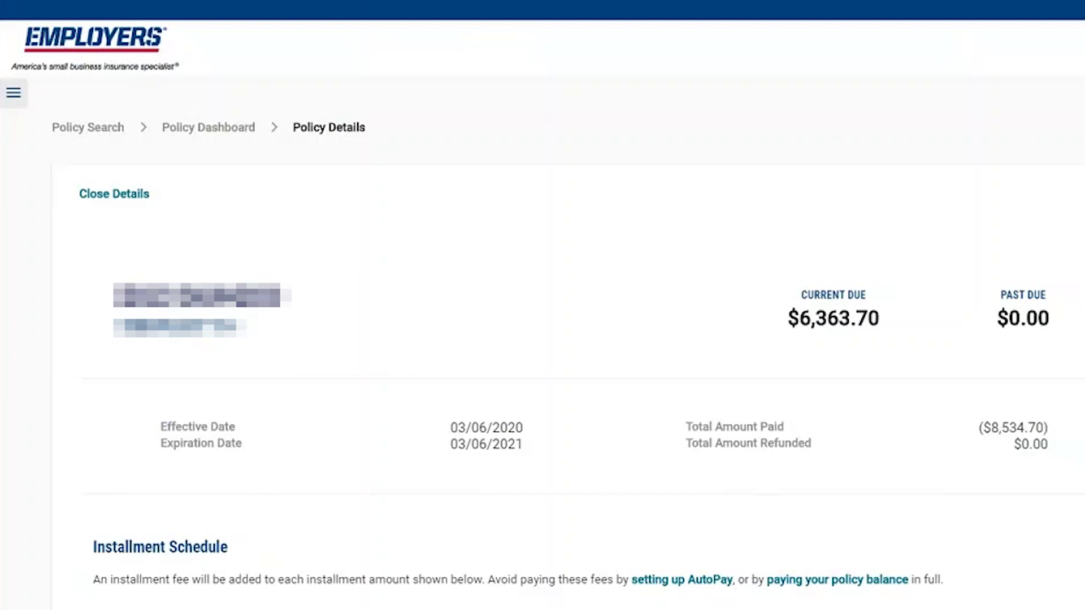
pyautogui.scroll(-4, 542, 339)
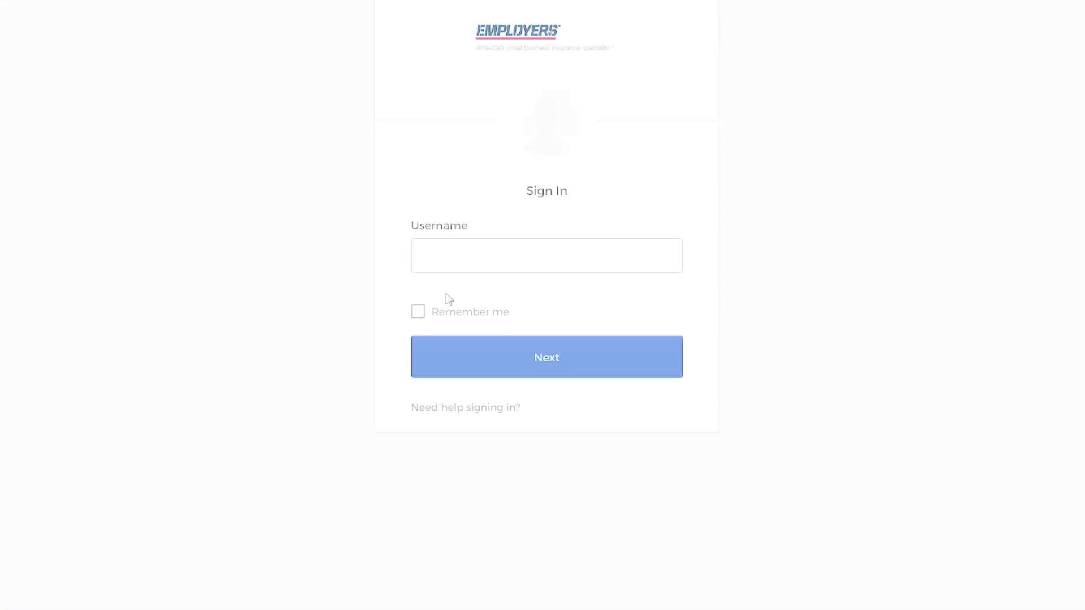
pyautogui.click(488, 254)
# Enter the account username on the Sign In page and advance to the password step.
pyautogui.write('user@')
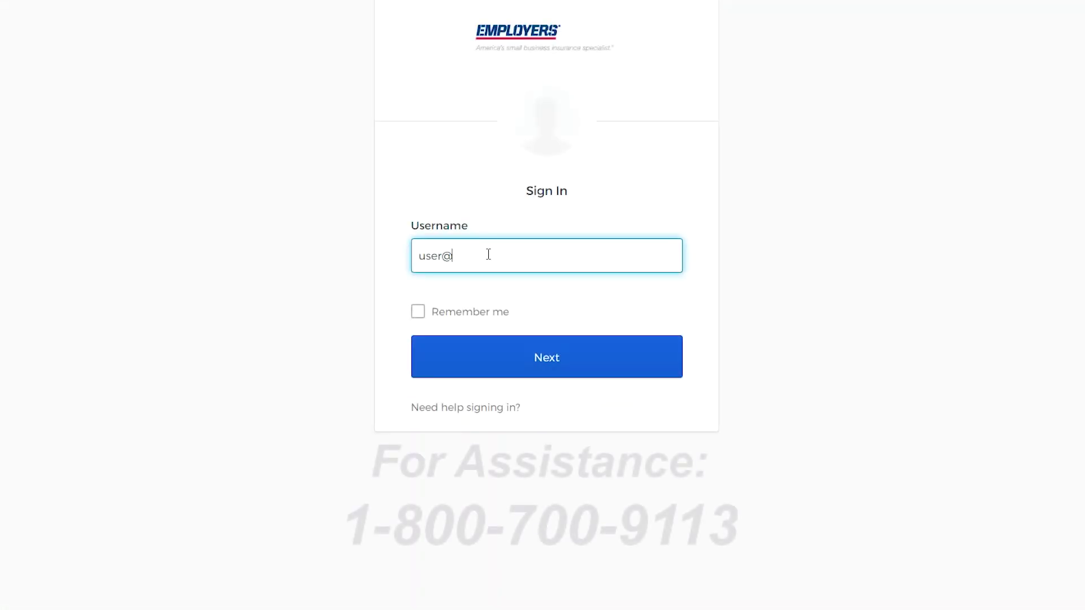
pyautogui.write('email.co')
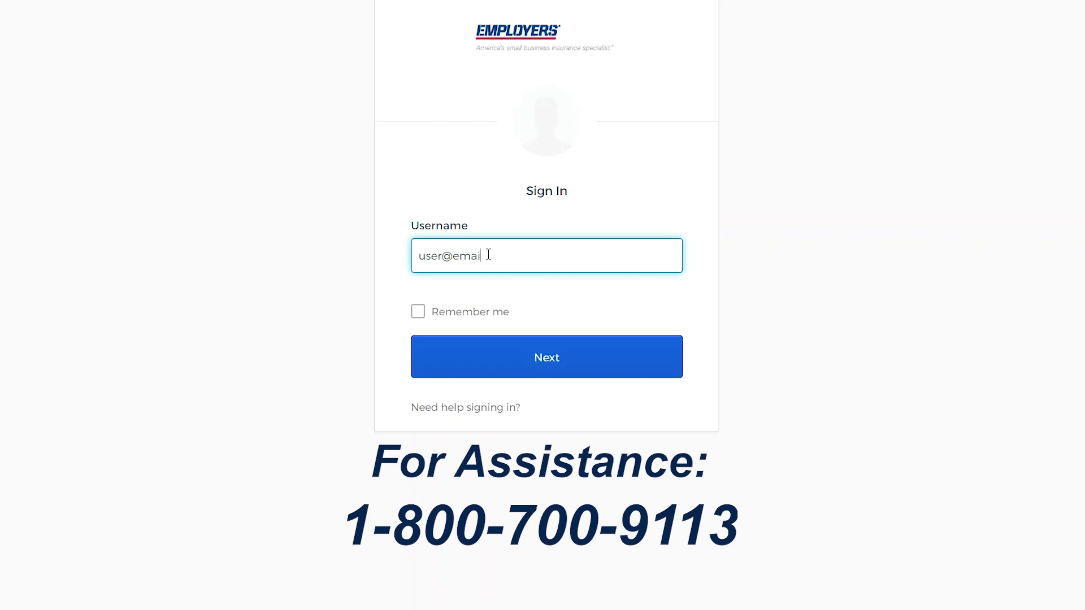
pyautogui.write('m')
pyautogui.click(522, 366)
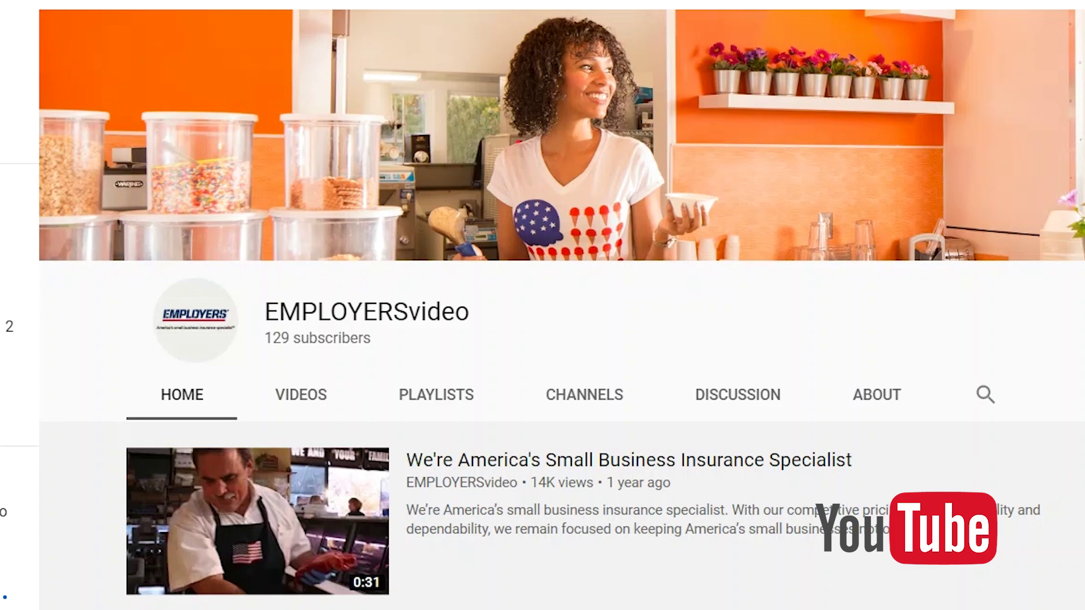
# Scroll the EMPLOYERSvideo channel page down to the EACCESS playlist under Created playlists.
pyautogui.moveTo(1027, 457)
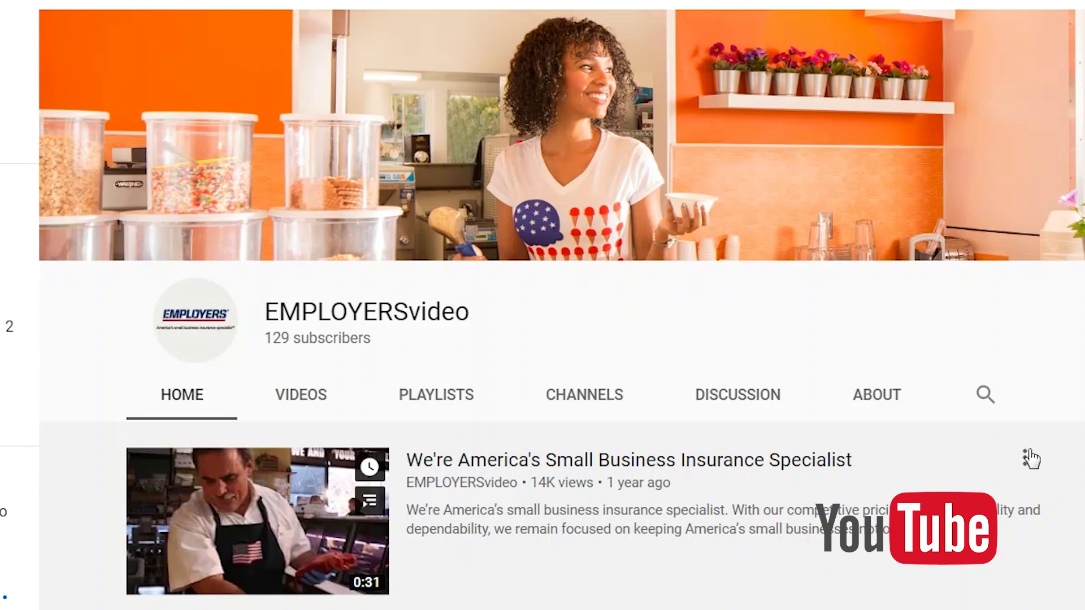
pyautogui.scroll(-6, 542, 339)
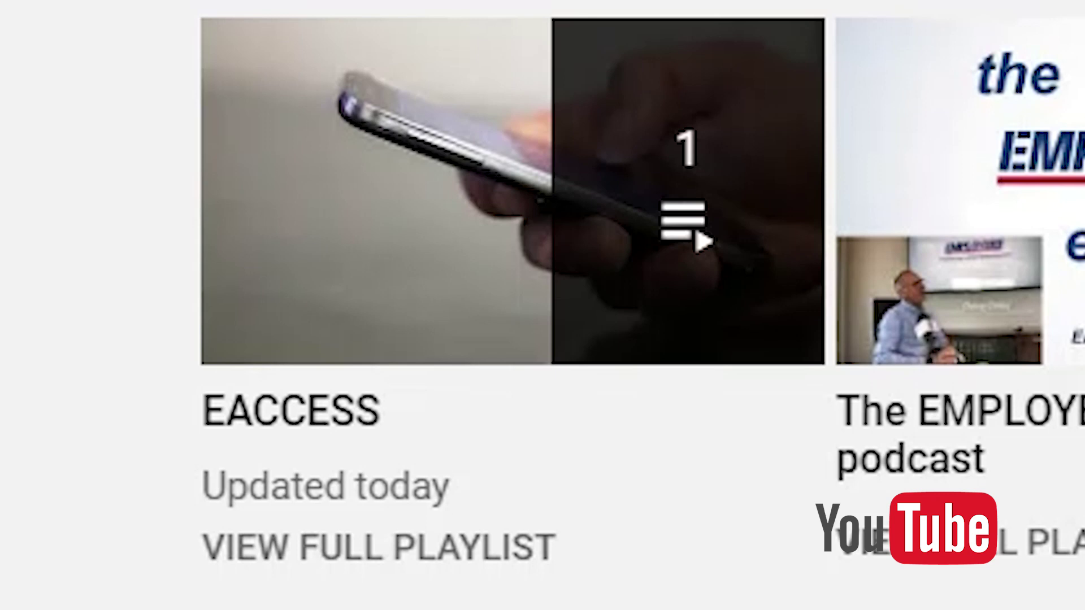
pyautogui.moveTo(381, 421)
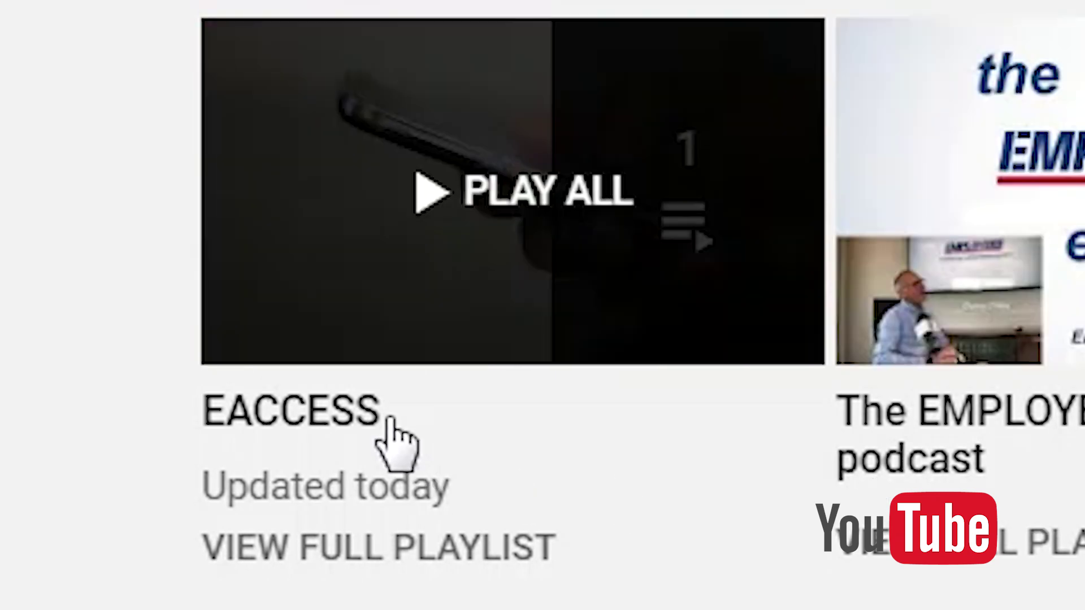